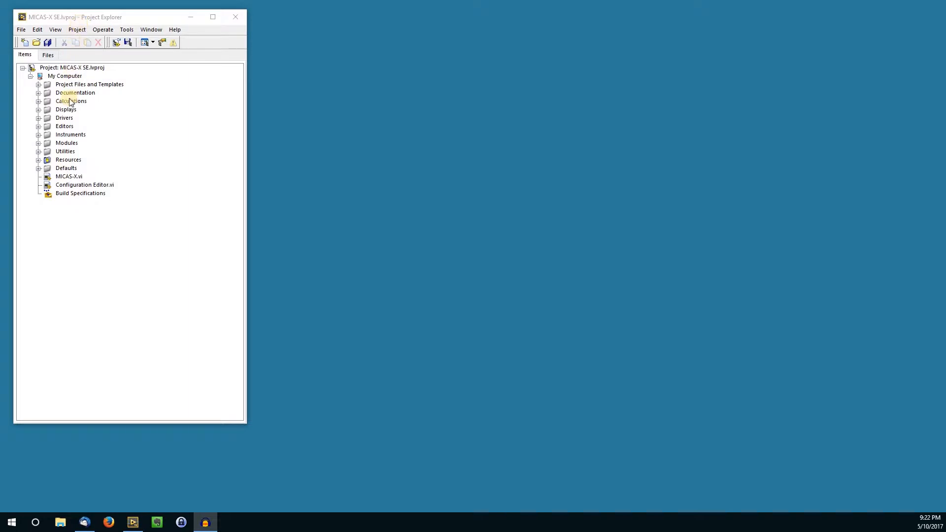
Run mDoc Reader.vi from the project's Utilities folder and load SE Daq Demo Instructions.mdoc, moving the reader window higher on the screen
click(39, 152)
click(38, 152)
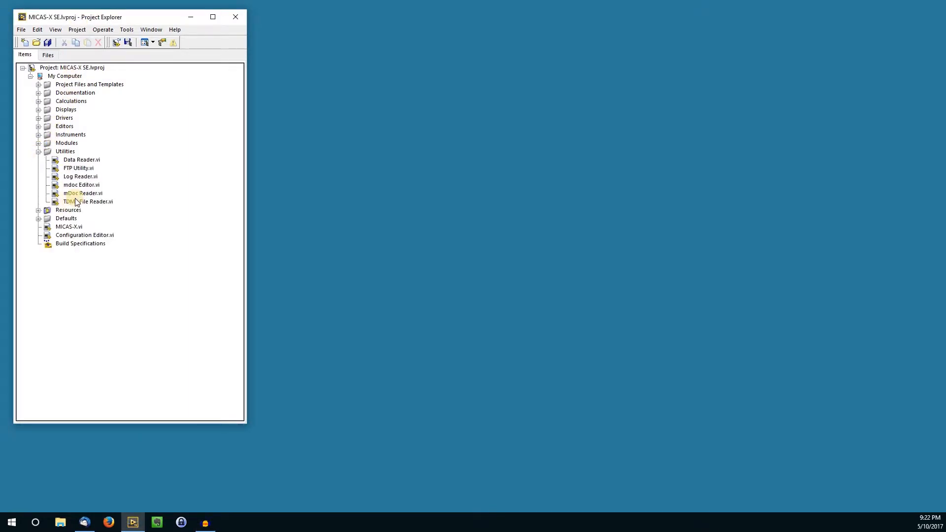
double_click(81, 194)
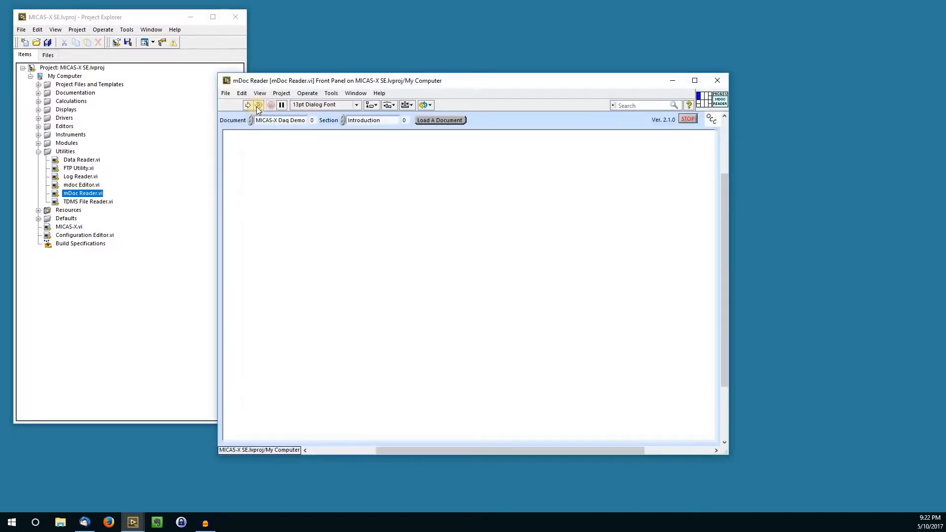
click(249, 105)
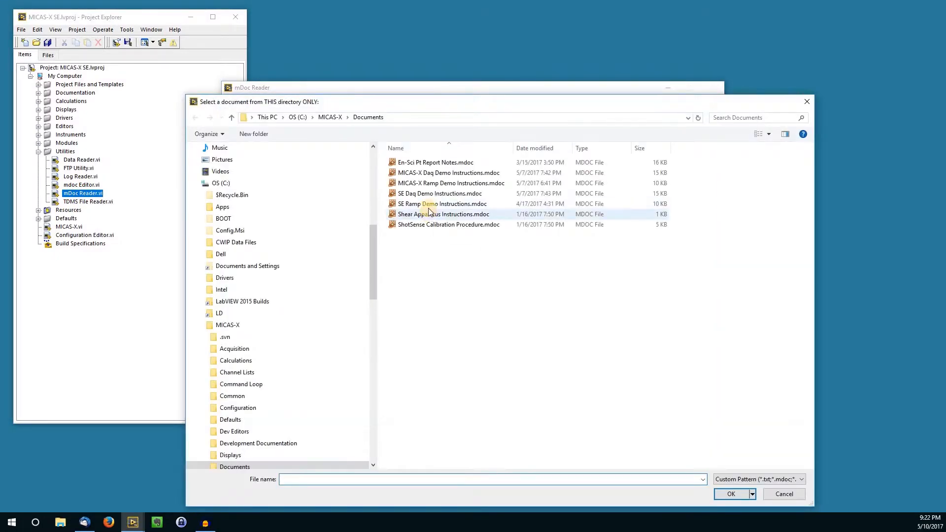
double_click(428, 194)
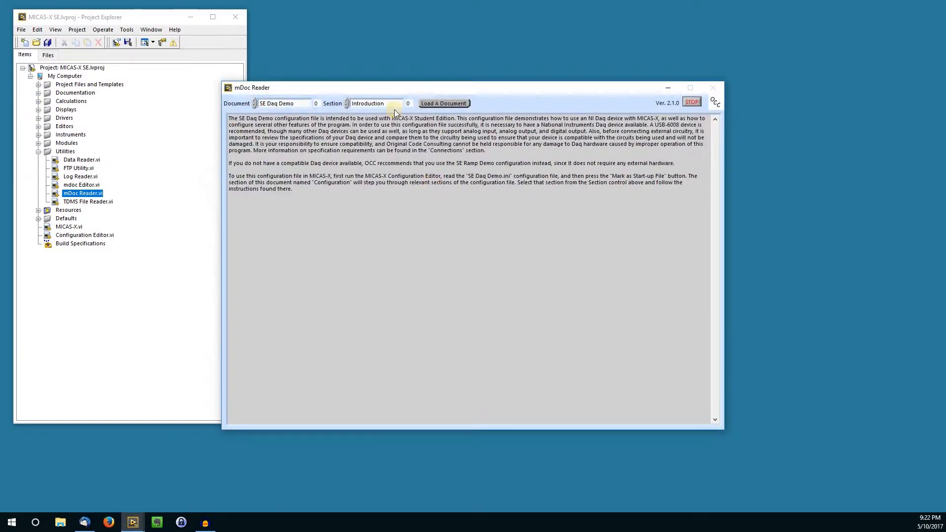
drag(382, 83, 377, 6)
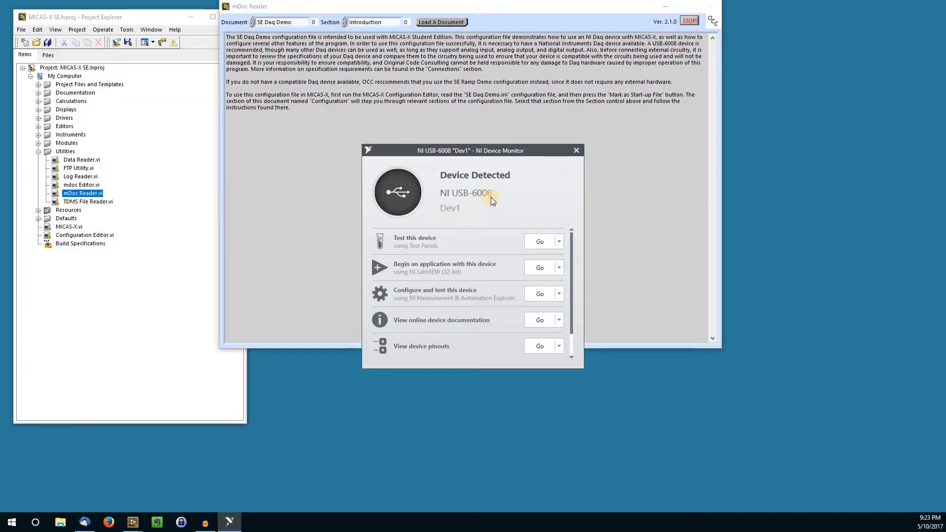
Dismiss the device notification, run Configuration Editor.vi, read SE Daq Demo.ini and mark it as the start-up file
click(575, 149)
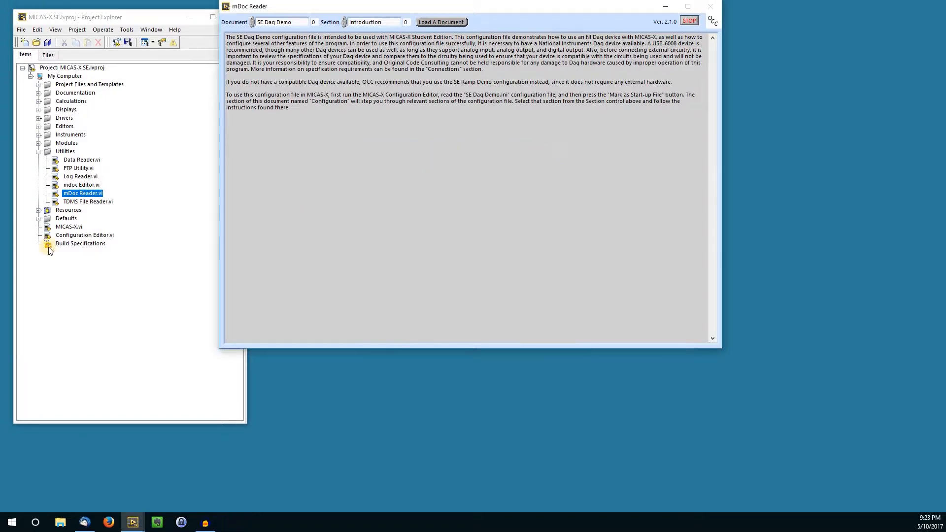
click(68, 237)
double_click(68, 238)
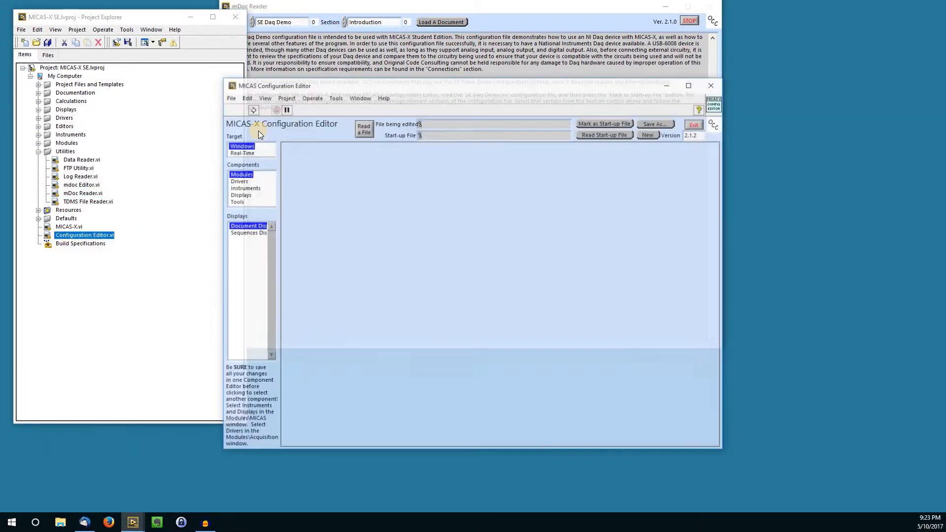
click(252, 108)
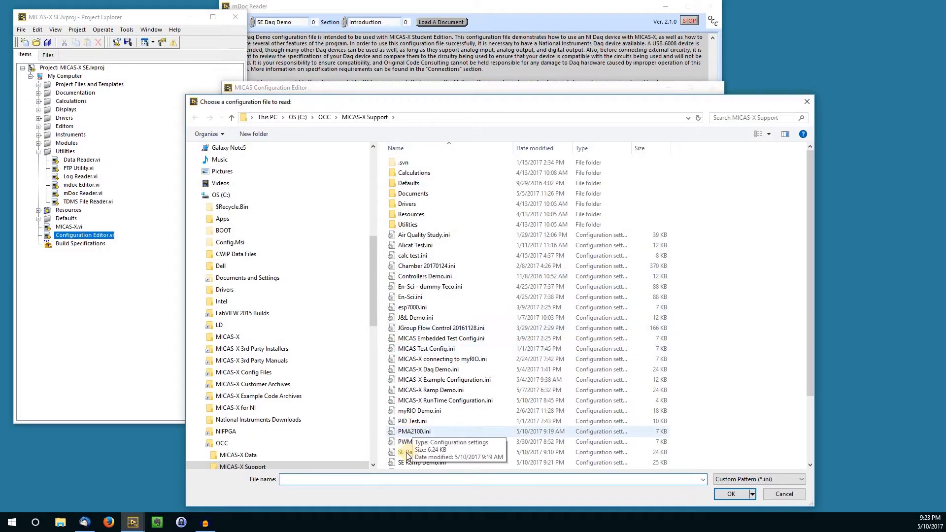
double_click(413, 453)
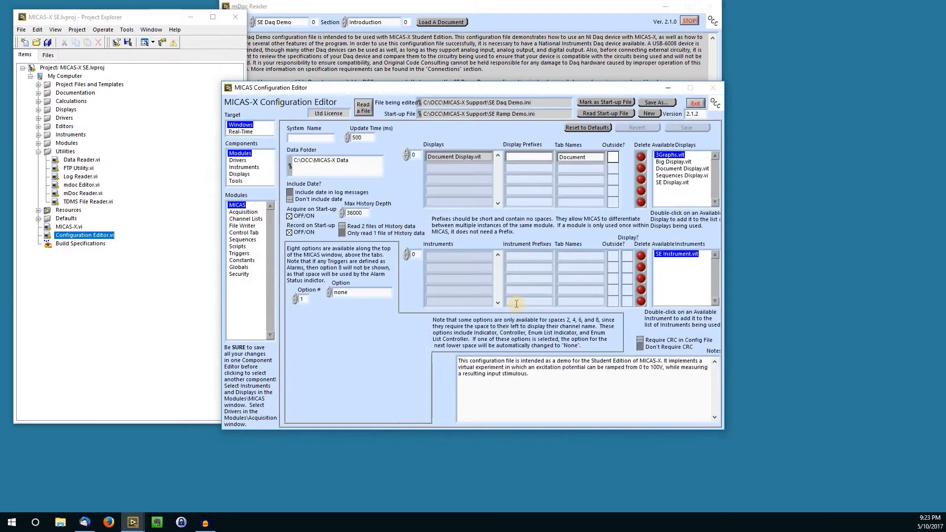
click(594, 101)
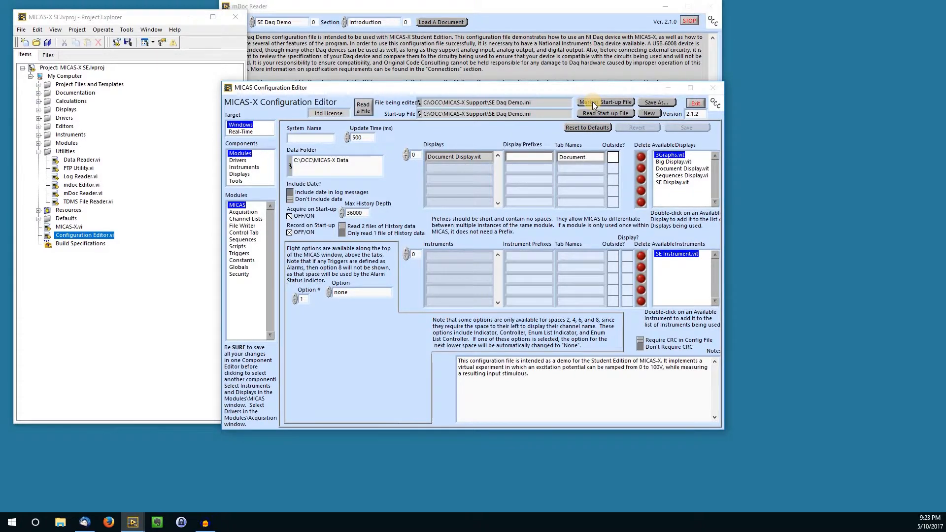
Read through the Configuration section of the SE Daq Demo document in mDoc Reader
click(392, 10)
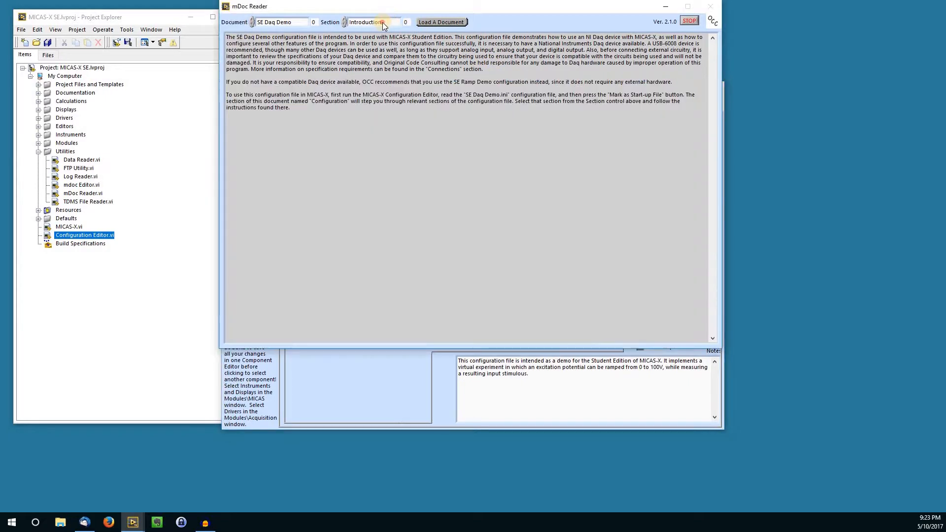
click(382, 23)
click(382, 29)
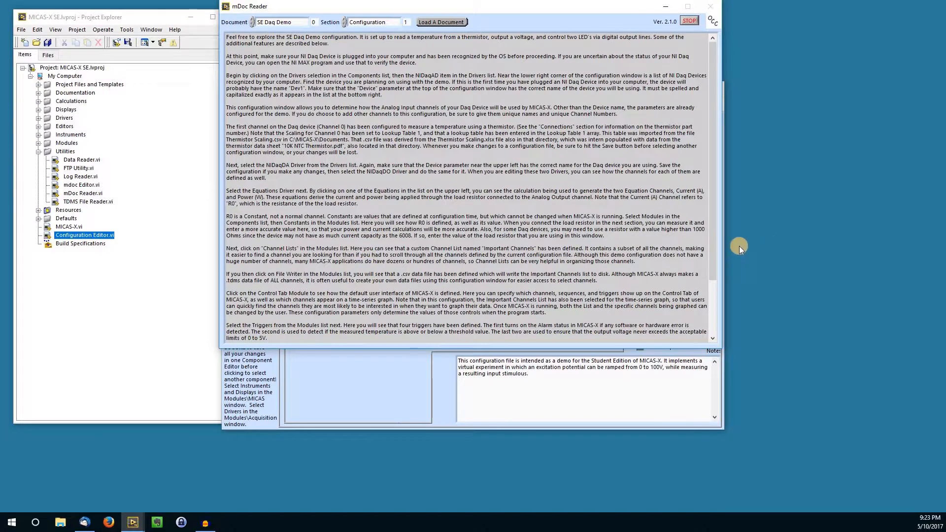
scroll(706, 299, down, 4)
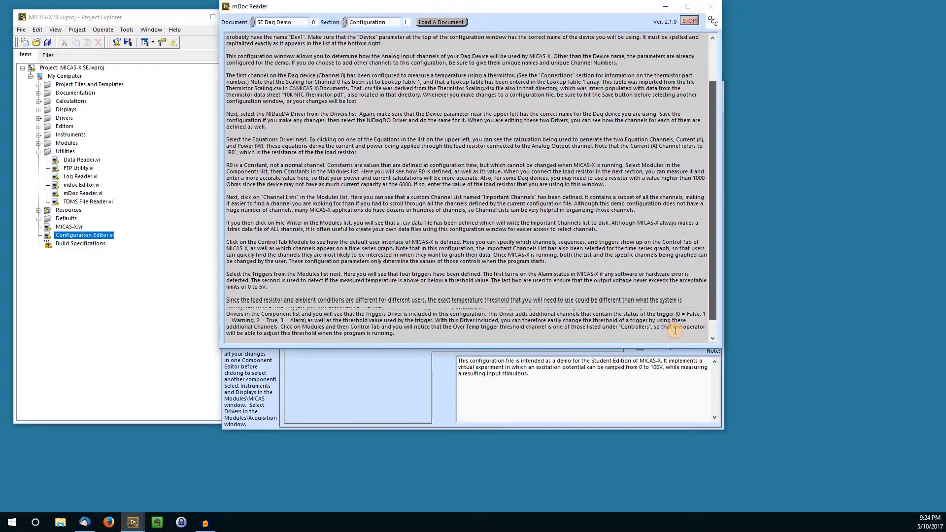
Examine the device names set for the NIDaqAD and NIDaqDA drivers in the Configuration Editor
click(304, 373)
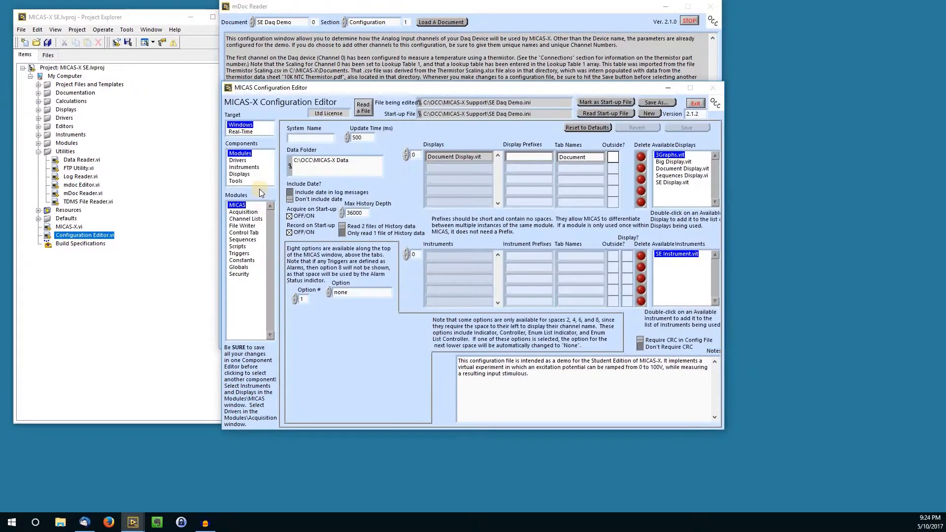
click(246, 161)
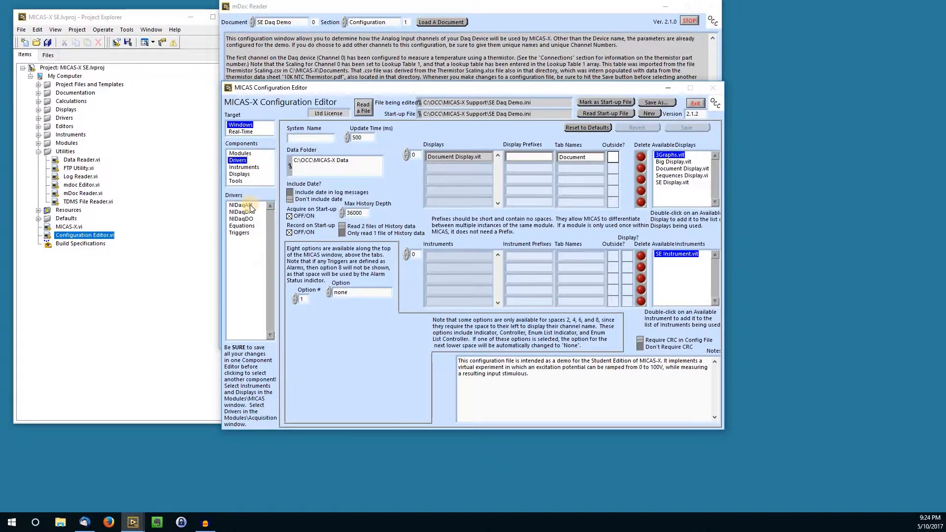
click(246, 205)
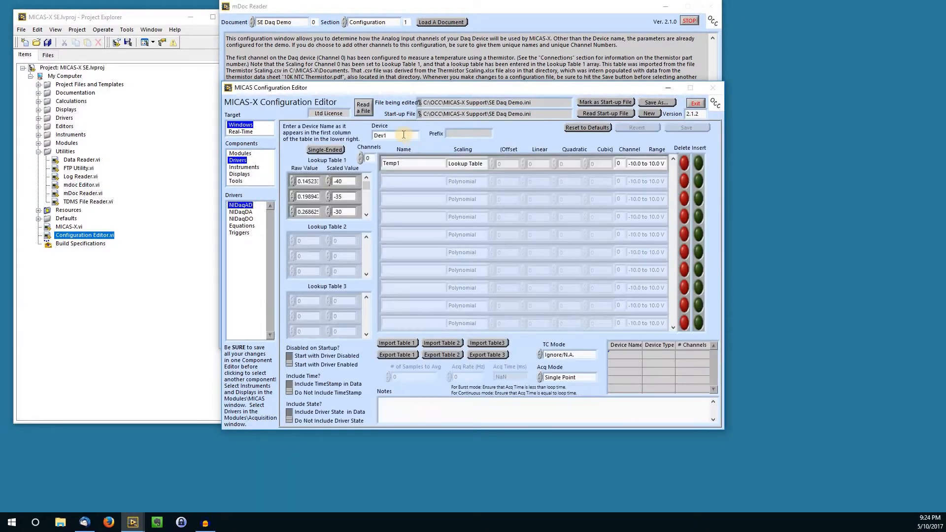
click(240, 212)
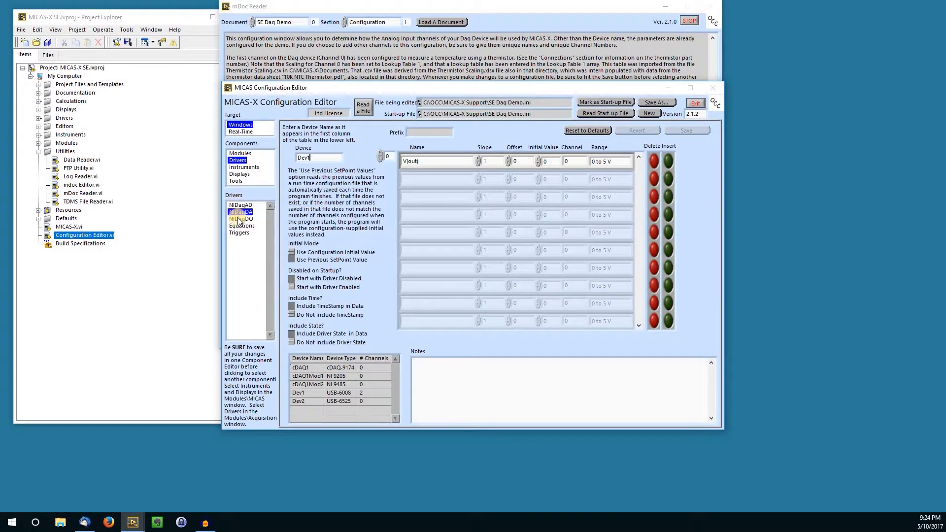
Set the NIDaqDO driver's device name to Dev1, save the configuration and exit the Configuration Editor
click(240, 218)
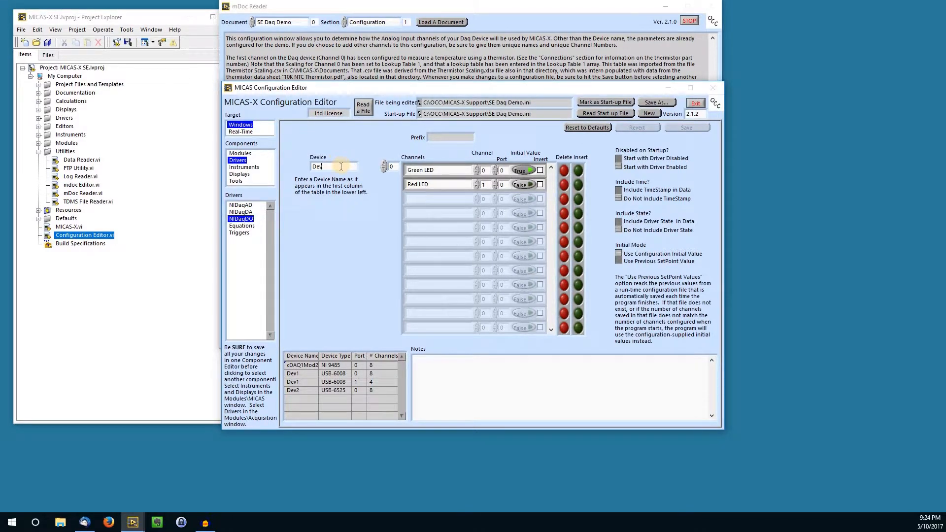
text(1)
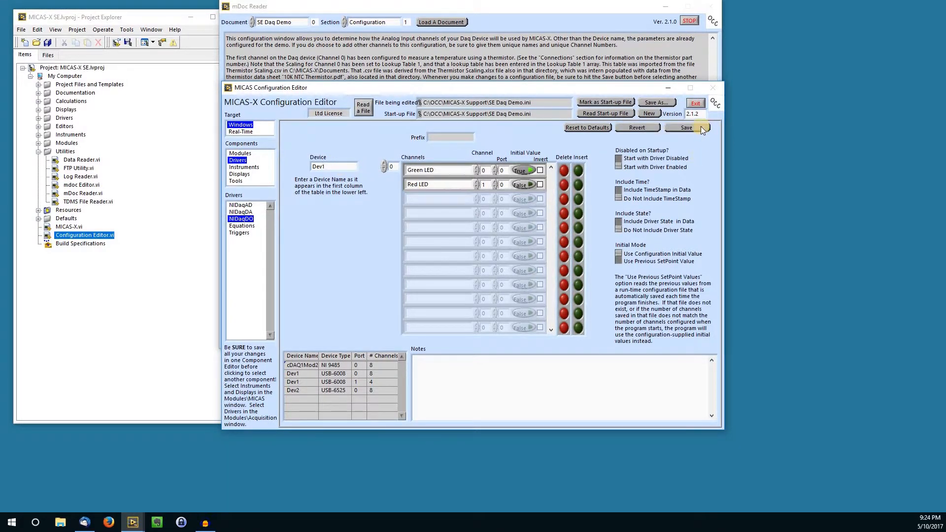
click(698, 129)
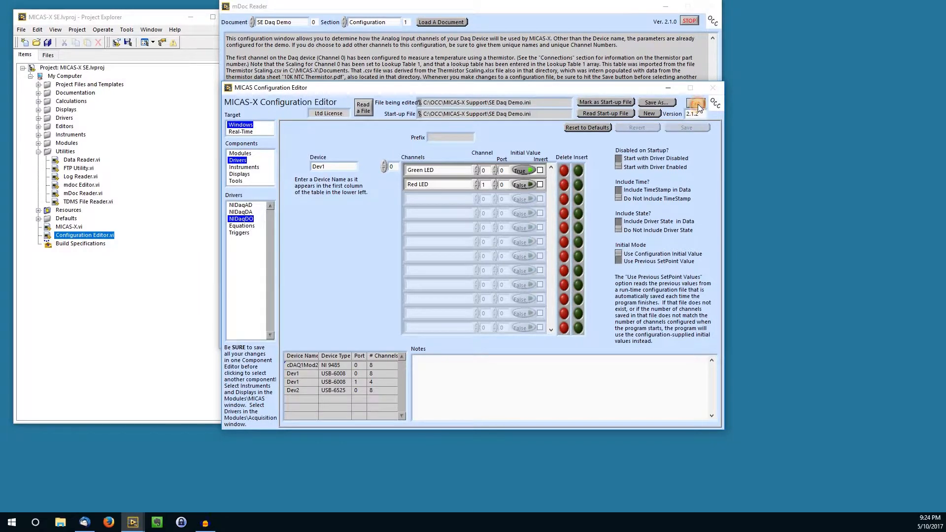
click(695, 103)
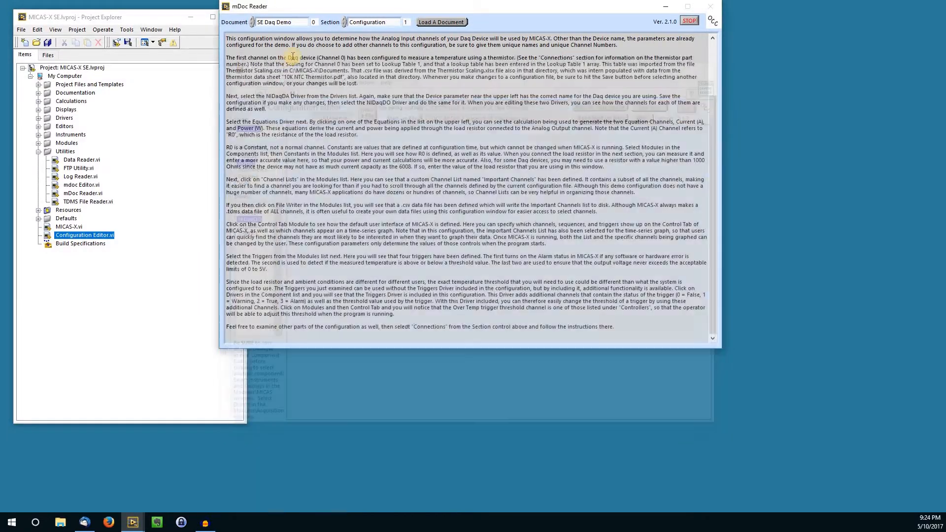
Show the Connections section of the SE Daq Demo document and dismiss the notification for the connected device
click(368, 22)
click(374, 28)
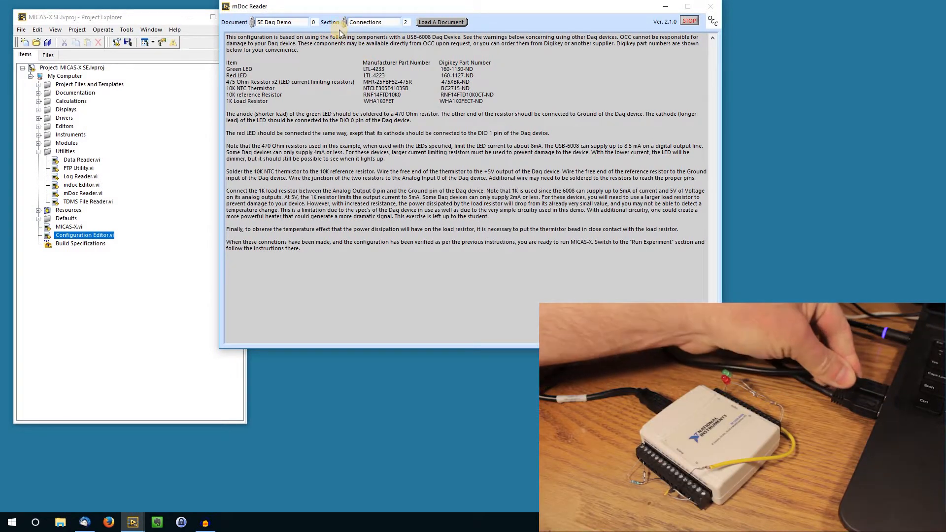
click(576, 150)
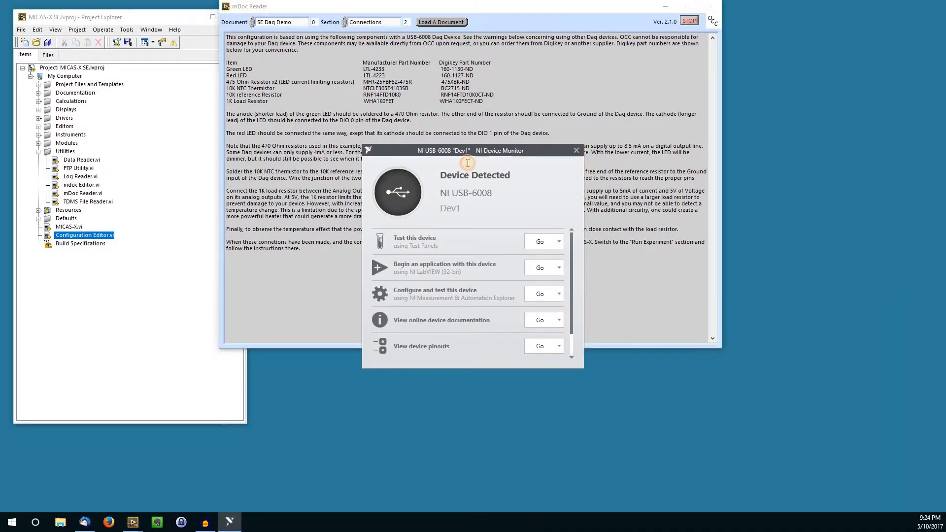
Run MICAS-X.vi from the project and display its Control page
double_click(74, 228)
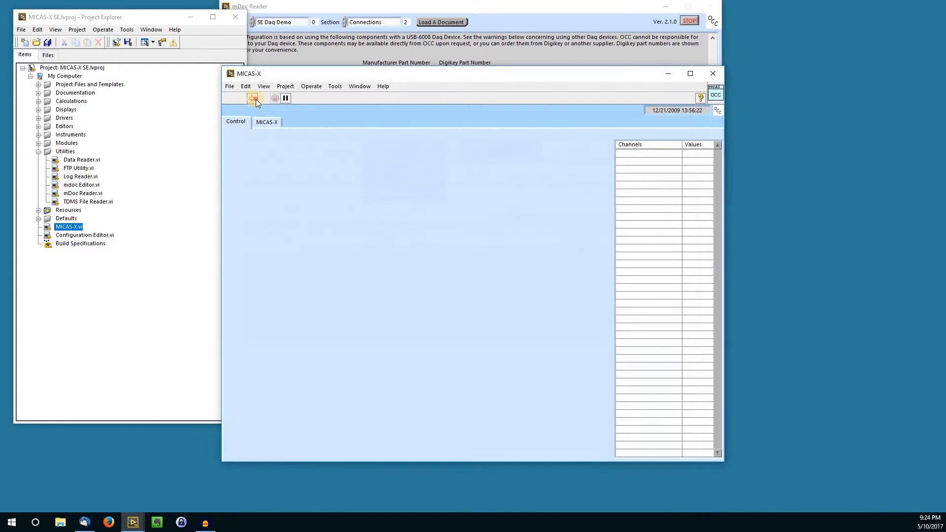
click(253, 98)
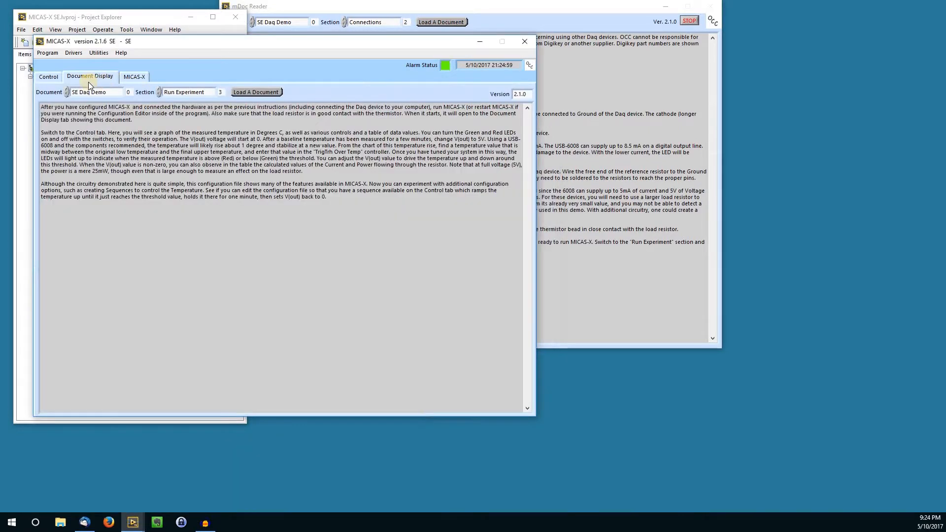
click(40, 78)
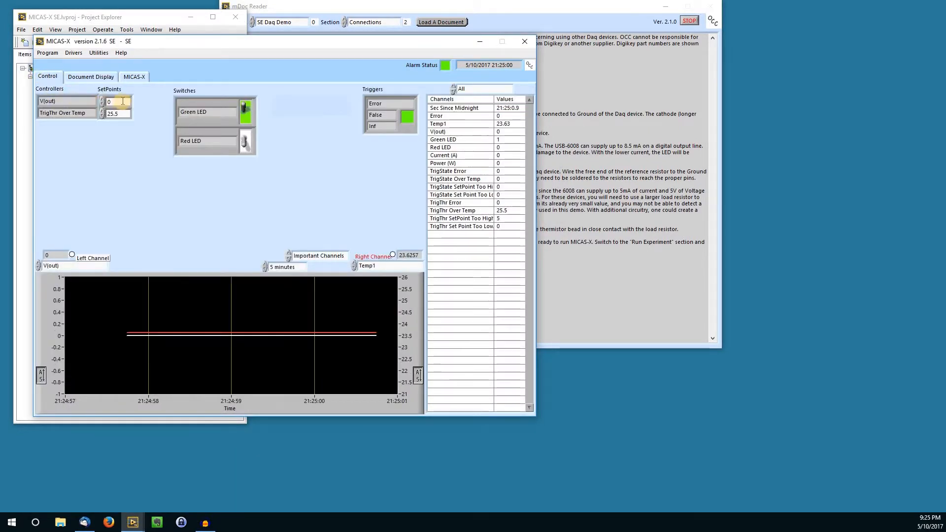
Toggle the Green LED and Red LED switches to test both digital outputs
click(237, 116)
click(237, 117)
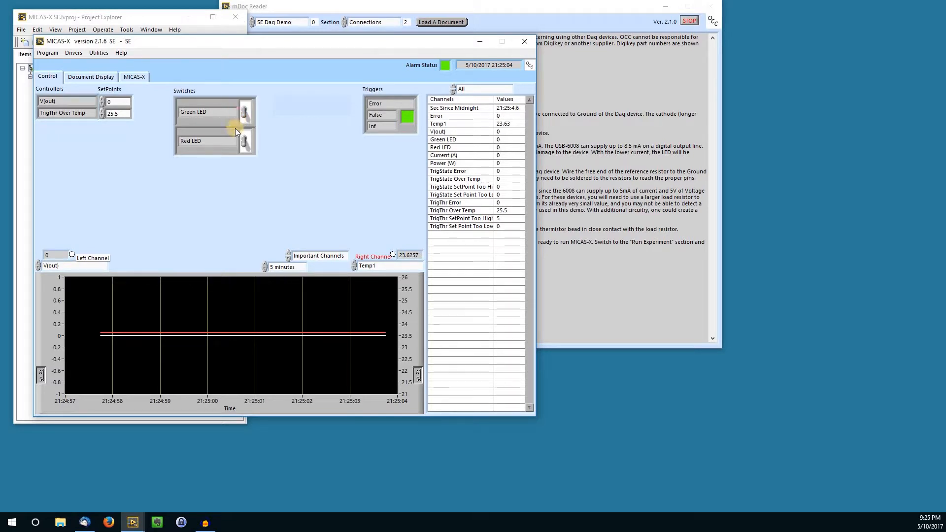
click(230, 148)
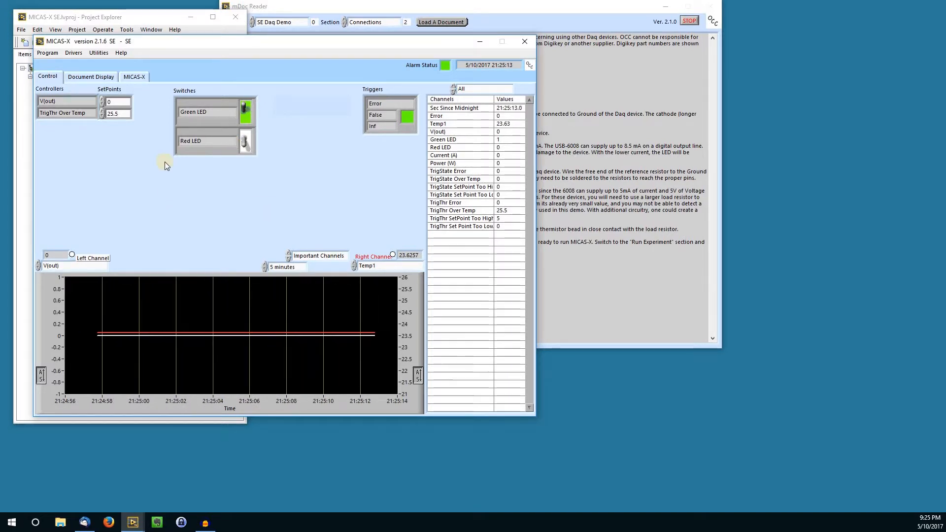
Set the V(out) setpoint to 5
double_click(108, 100)
text(5)
click(164, 190)
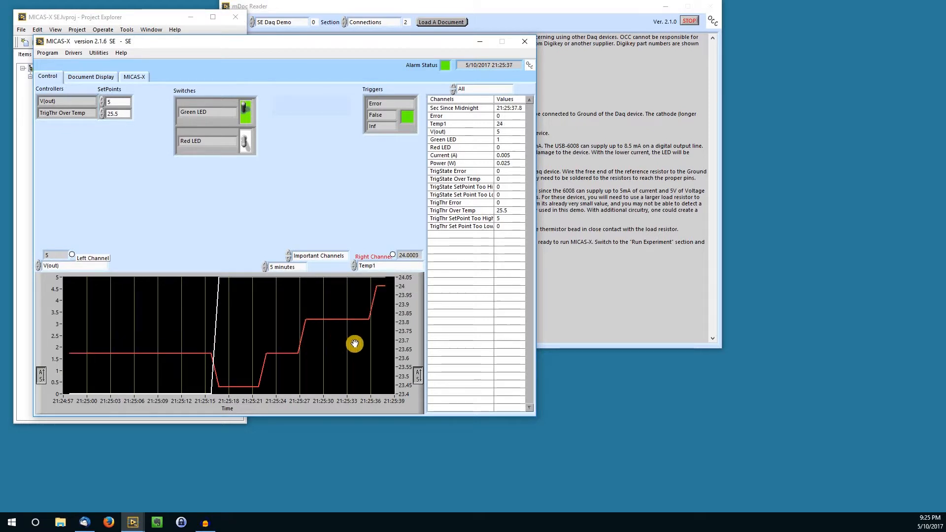
Set the TrigThr Over Temp setpoint to 23.8
text(5)
click(117, 108)
text(23)
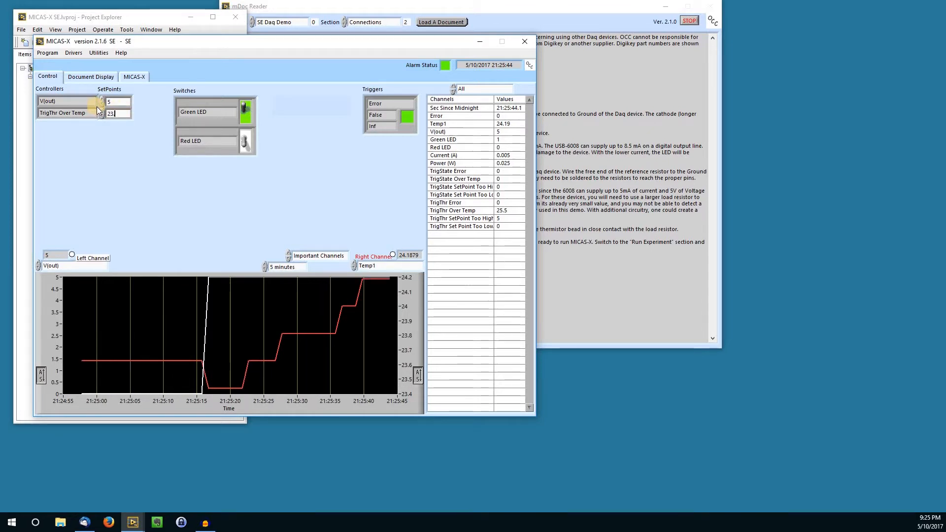
text(.8)
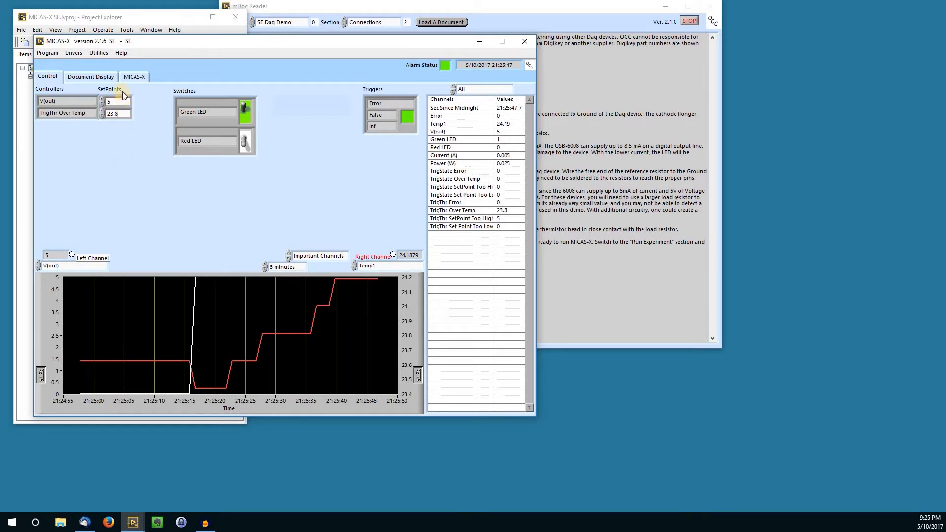
Set the V(out) setpoint to 0
click(110, 103)
drag(110, 102, 100, 102)
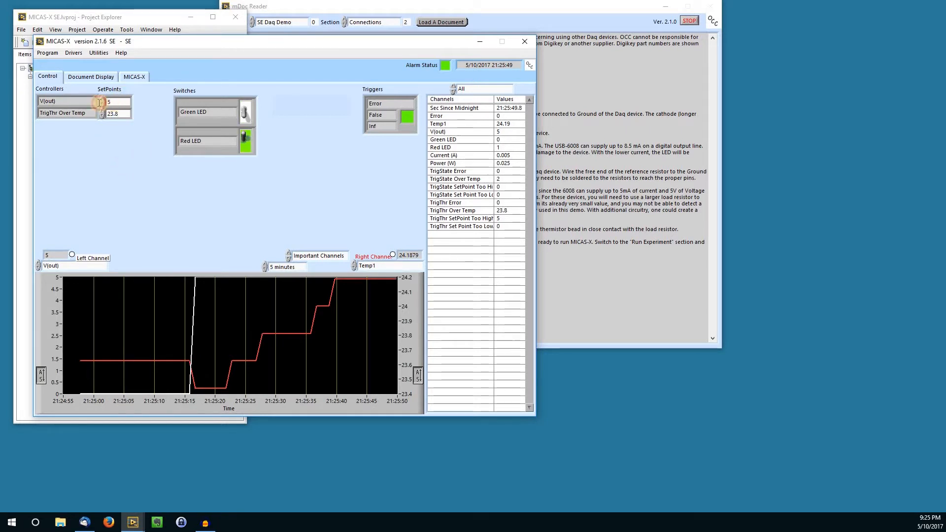
text(0)
click(181, 170)
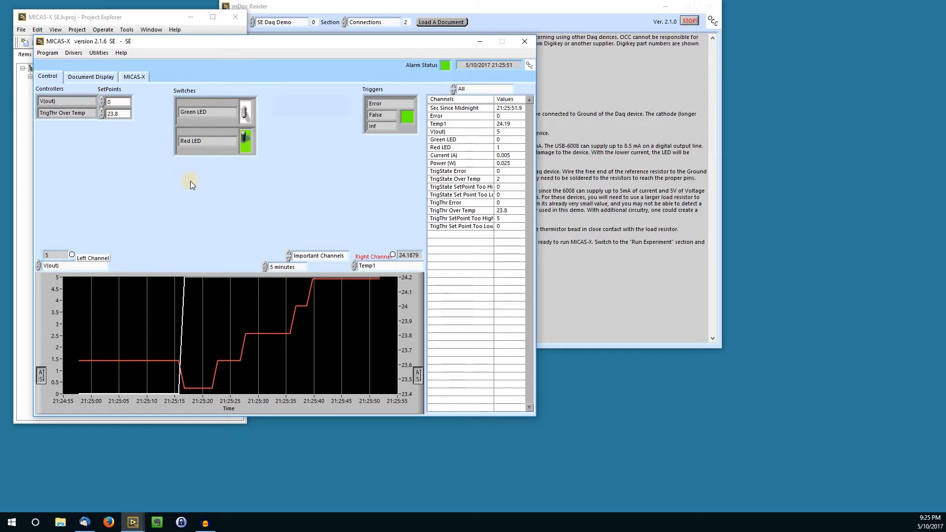